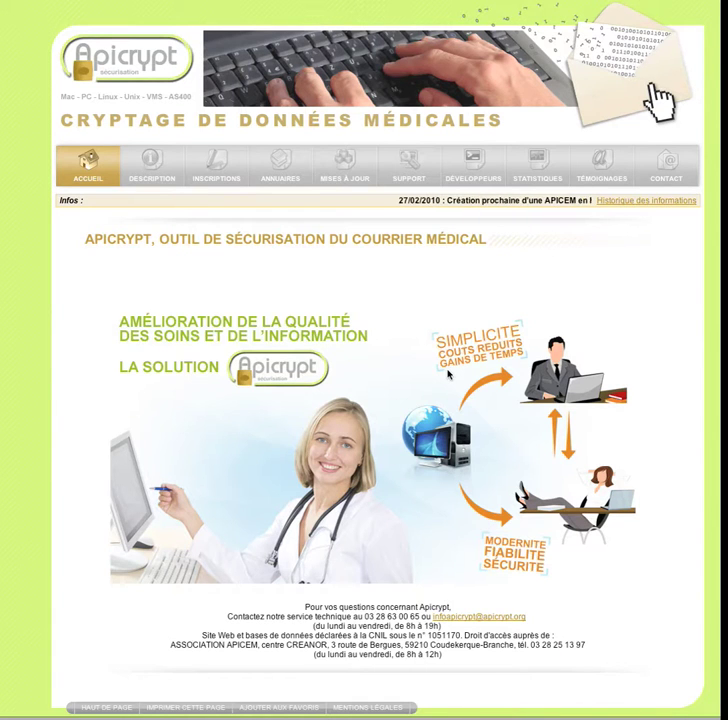
# - Open the Apicrypt users directory intended for health professionals equipped with Apicrypt
pyautogui.scroll(-1, 447, 375)
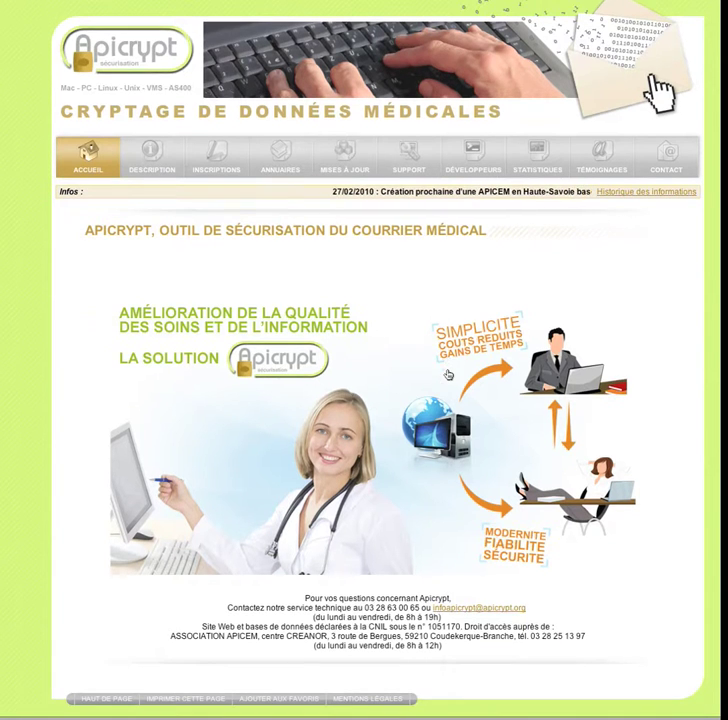
pyautogui.click(276, 158)
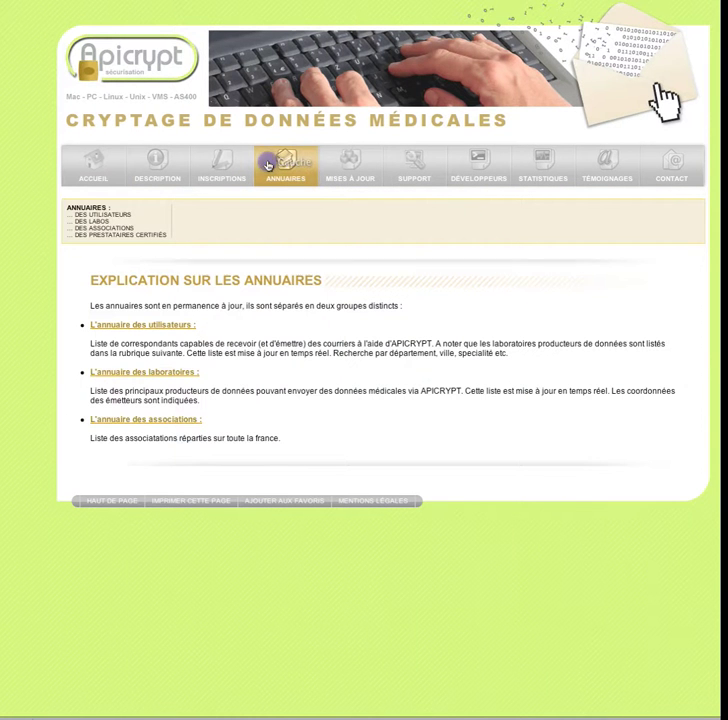
pyautogui.click(141, 325)
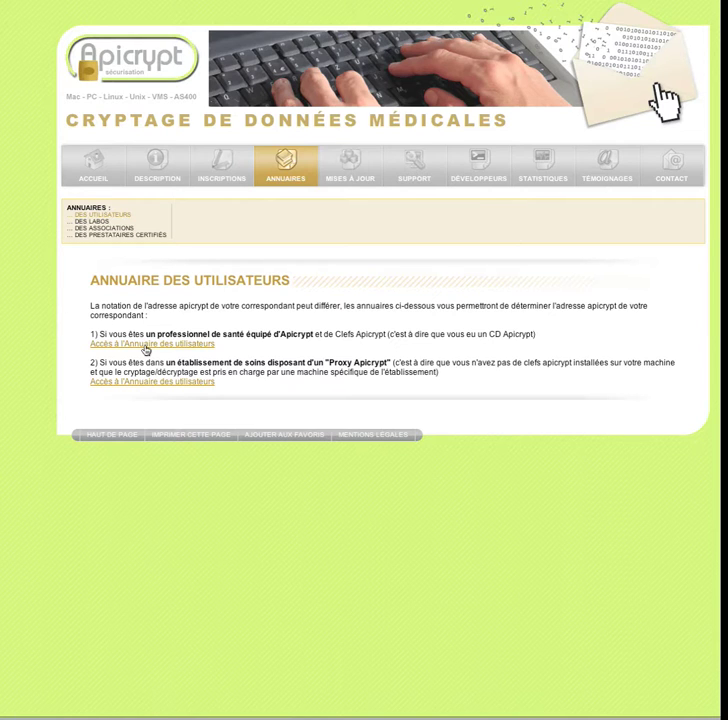
pyautogui.click(146, 344)
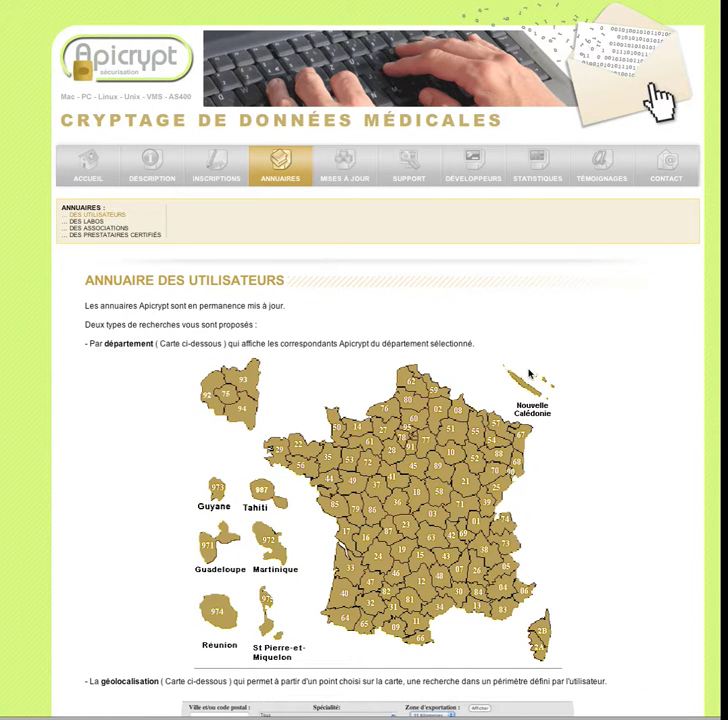
# - Look over both search types and list the Apicrypt correspondents of department 78 from the map of France
pyautogui.scroll(-3, 530, 373)
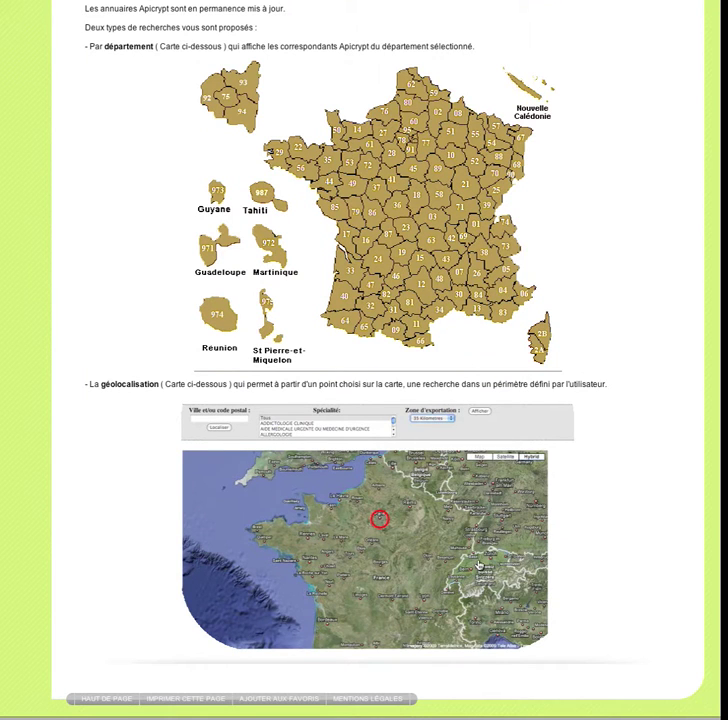
pyautogui.scroll(3, 478, 565)
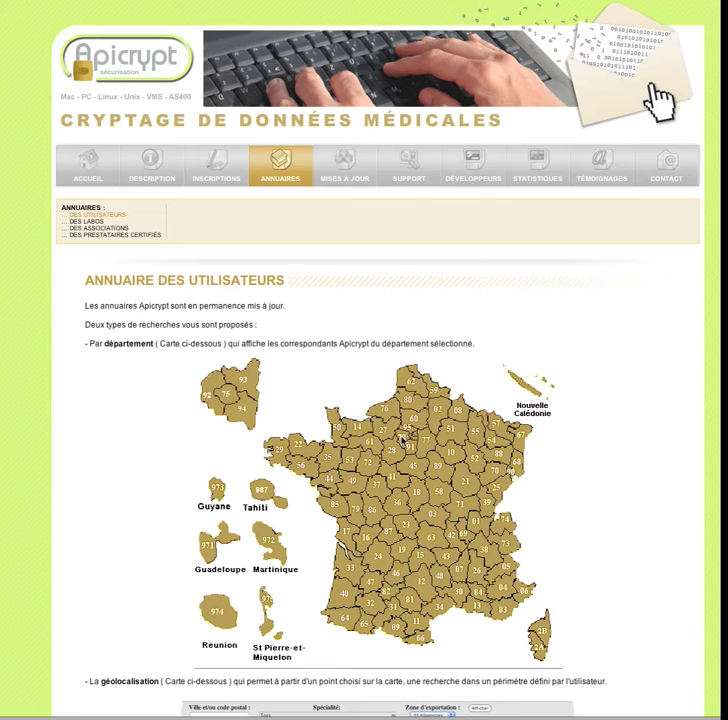
pyautogui.click(400, 437)
pyautogui.scroll(-10, 418, 426)
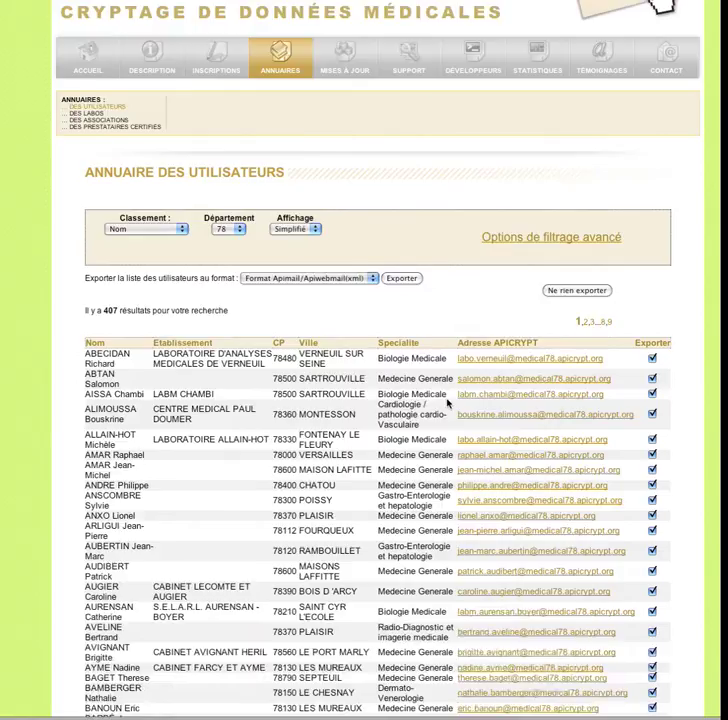
pyautogui.scroll(15, 447, 403)
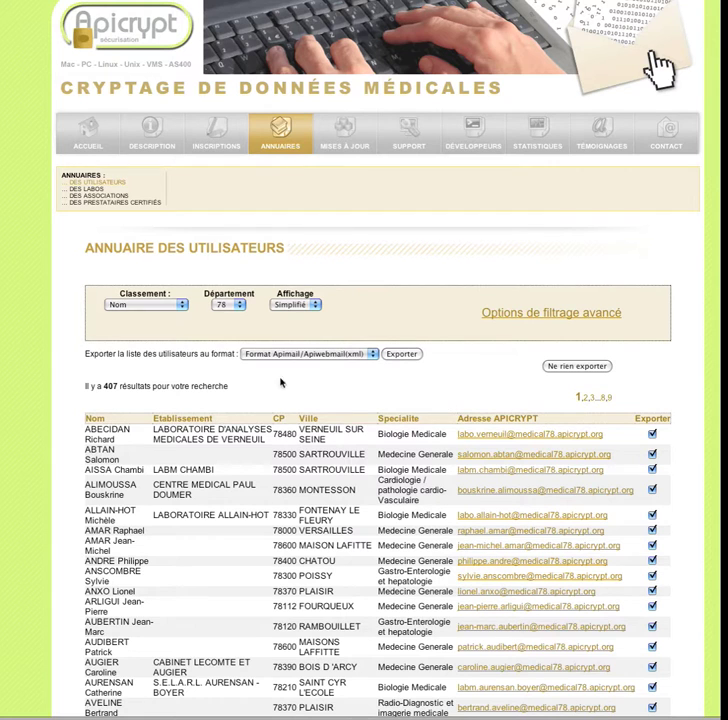
# - Keep the listing sorted by Nom for department 78 and set its display to Complet
pyautogui.click(170, 305)
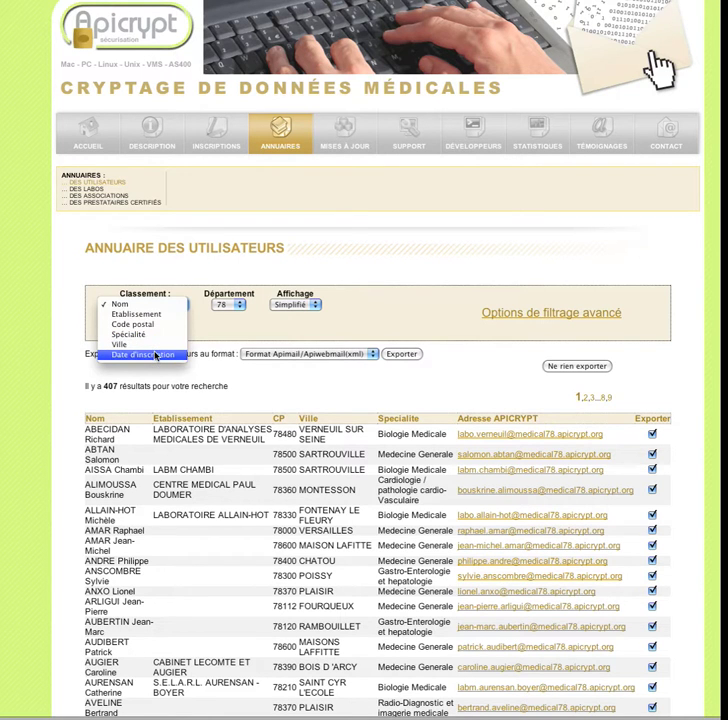
pyautogui.click(145, 305)
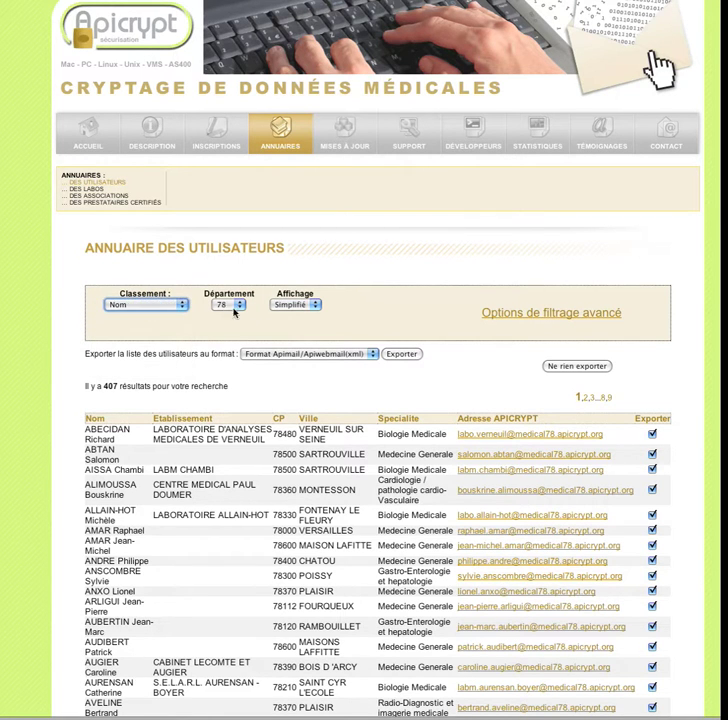
pyautogui.click(232, 306)
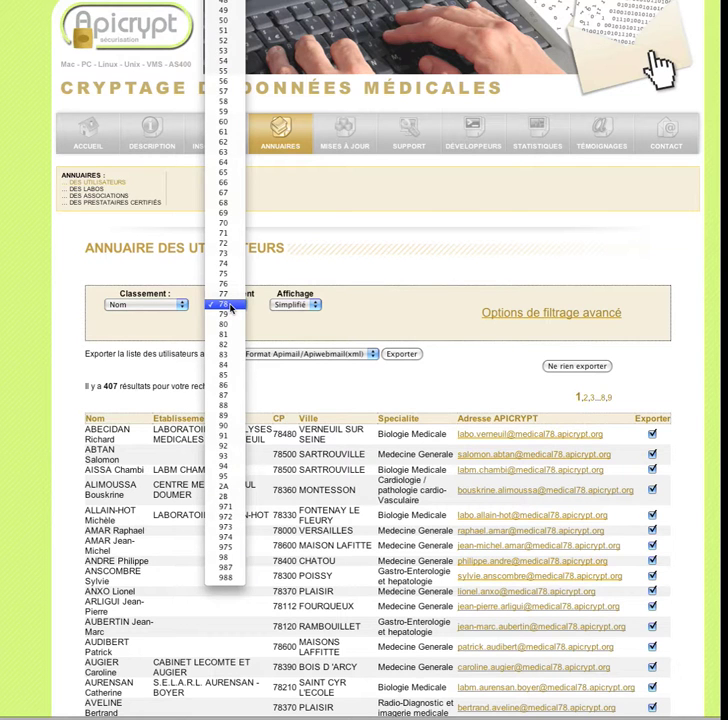
pyautogui.click(230, 306)
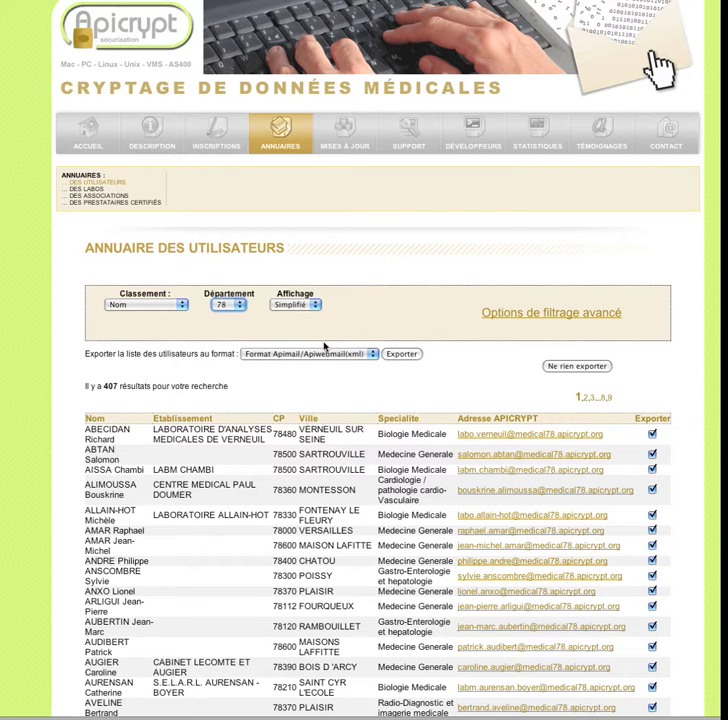
pyautogui.click(292, 304)
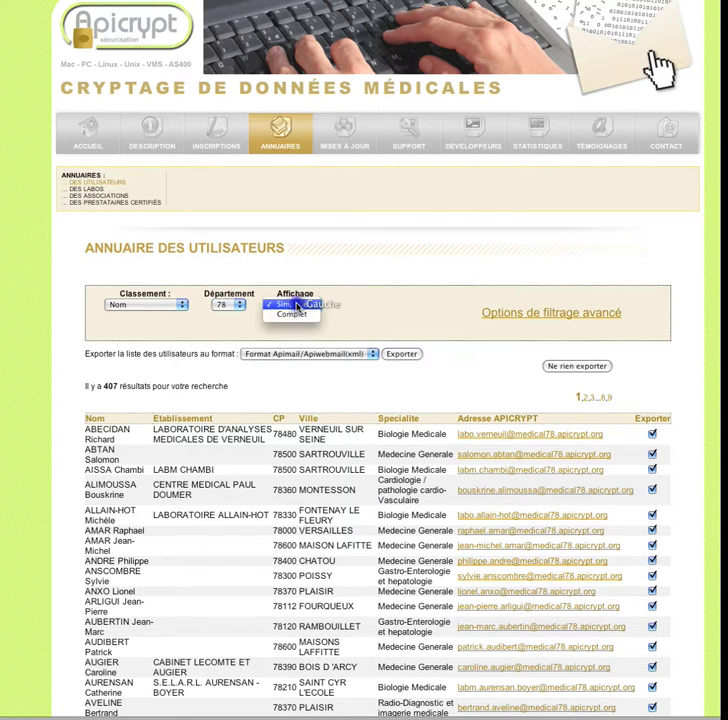
pyautogui.click(297, 316)
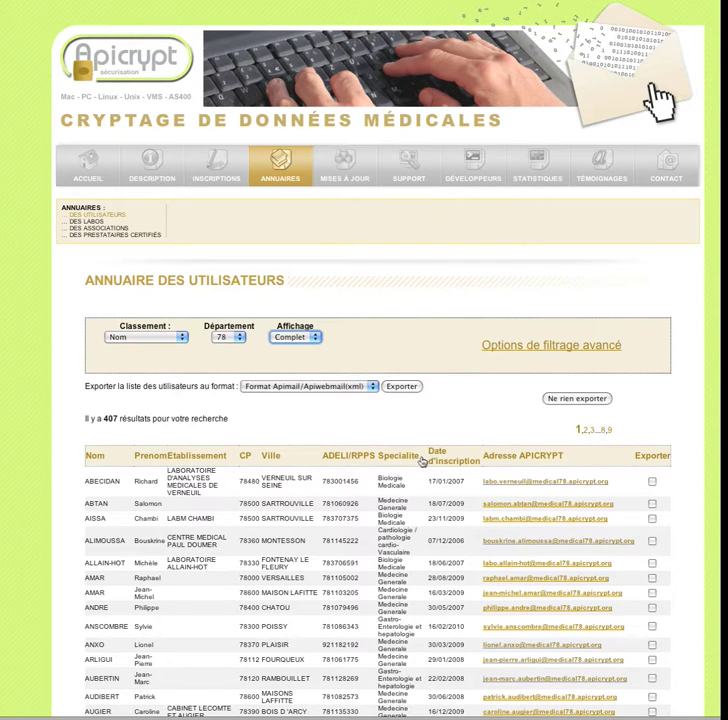
pyautogui.scroll(-3, 424, 458)
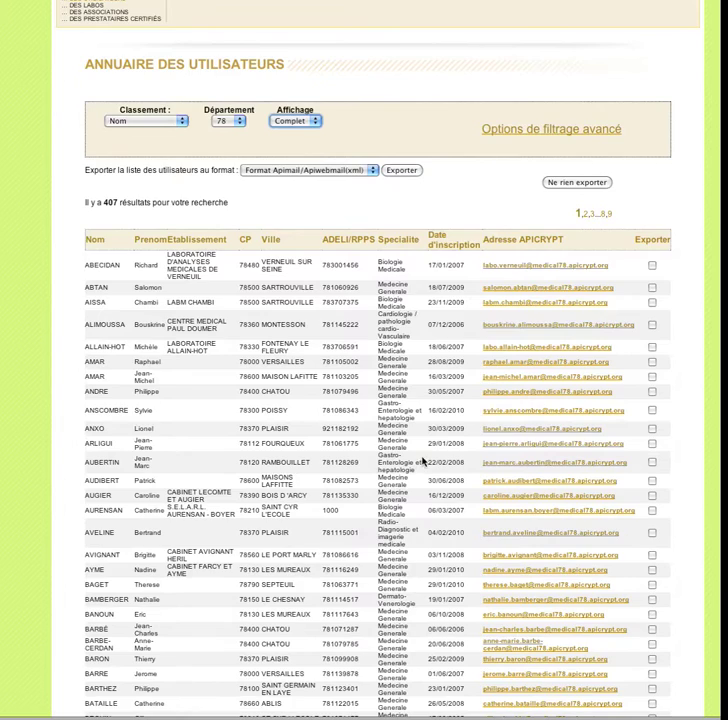
pyautogui.scroll(3, 424, 458)
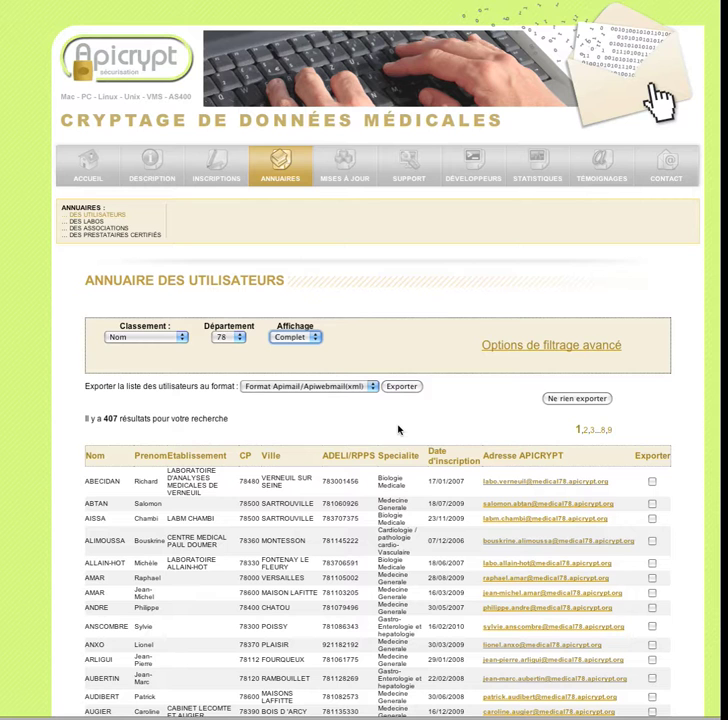
# - Copy the first listed correspondent's address from a new Mail message, close the message unsent and return to the browser directory
pyautogui.click(532, 485)
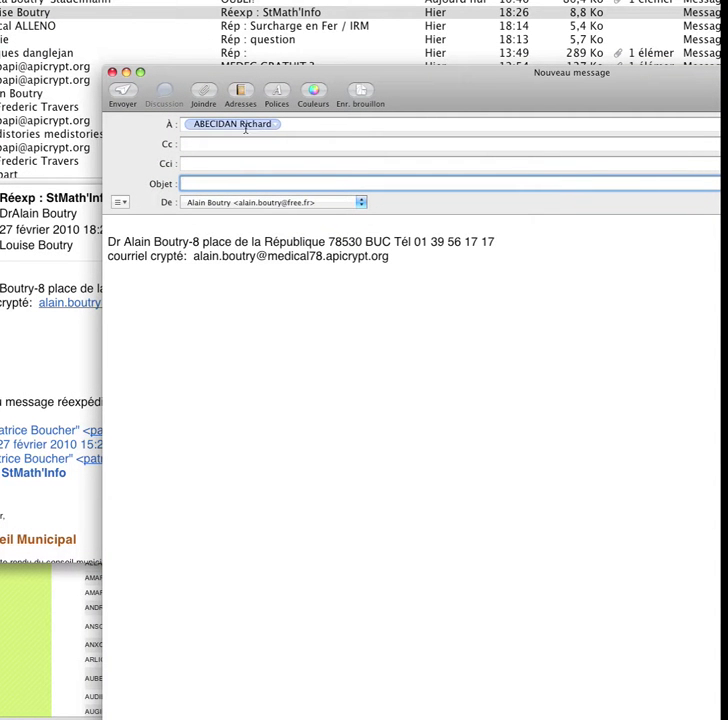
pyautogui.moveTo(275, 128)
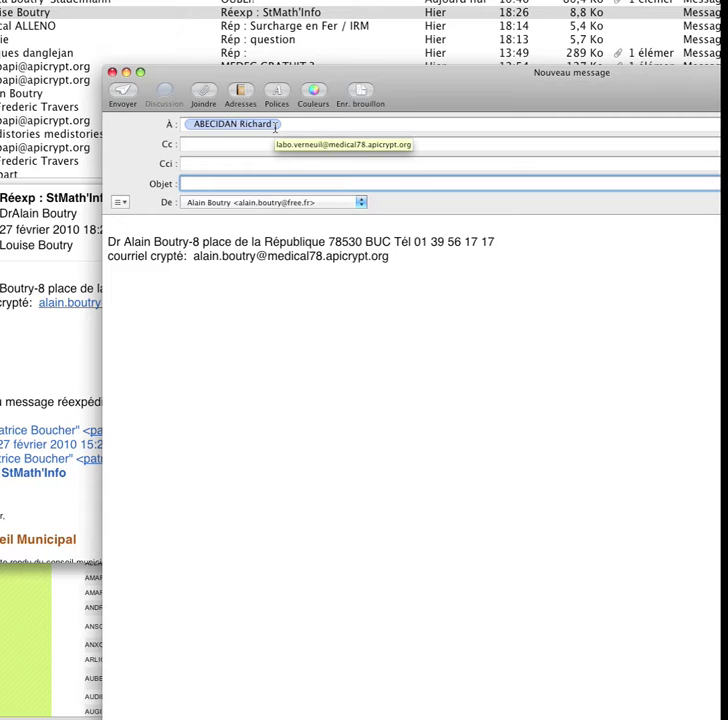
pyautogui.click(275, 127)
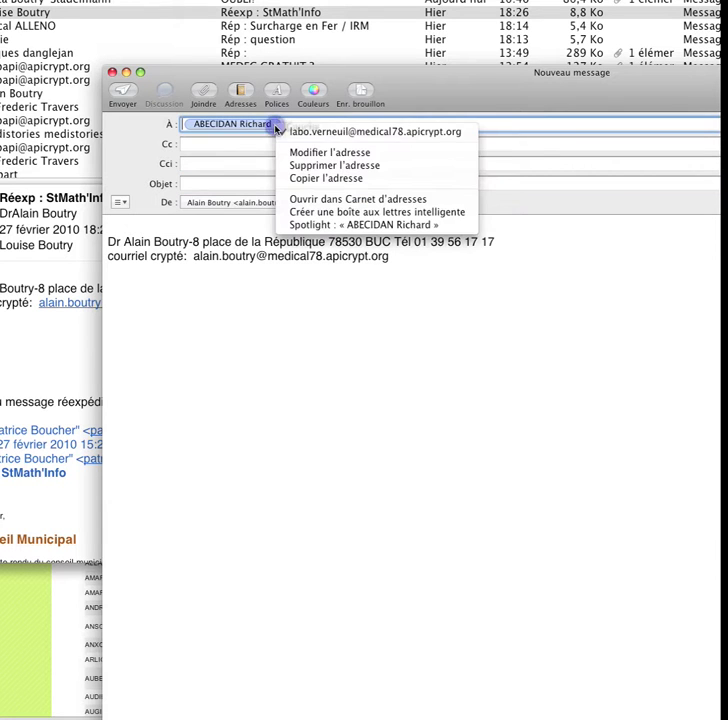
pyautogui.click(289, 179)
pyautogui.click(112, 72)
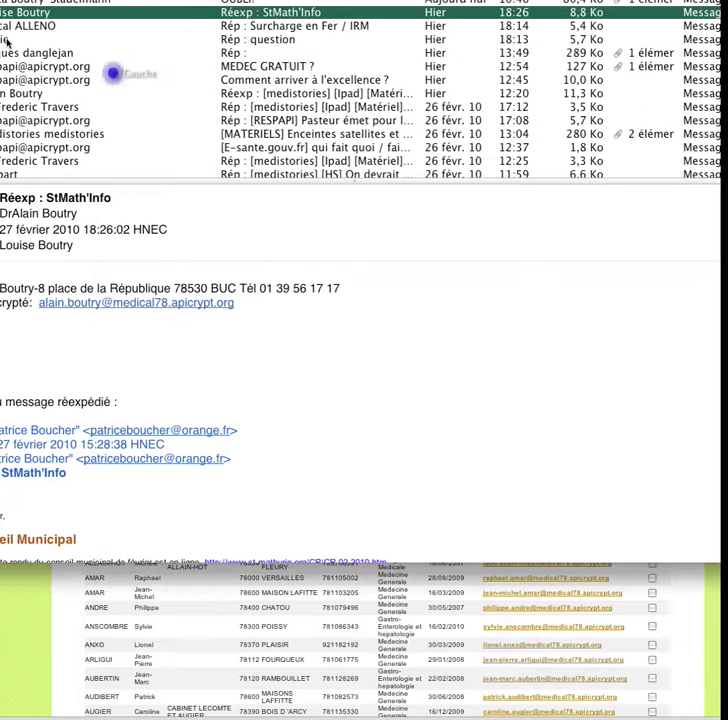
pyautogui.press('super+Tab')
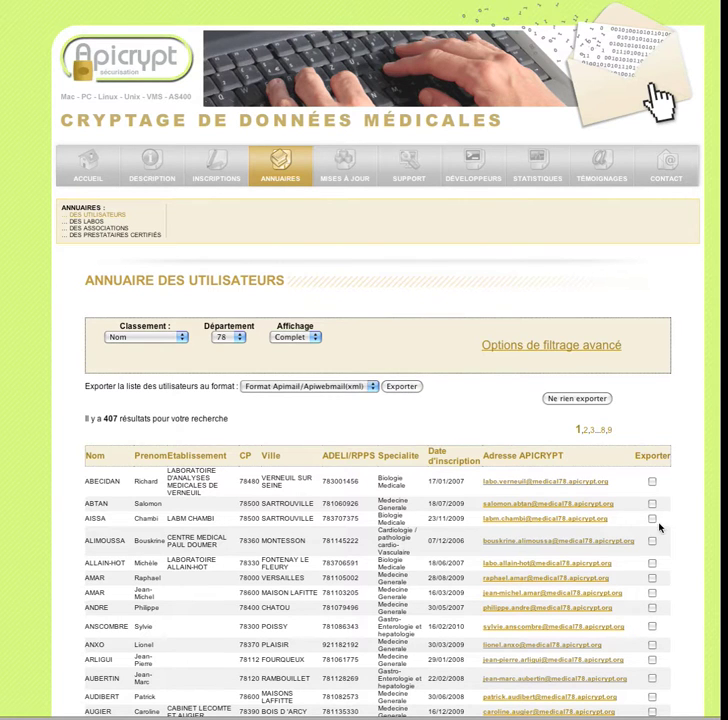
# - Mark the first four listed users for export and set the export format to Format Vcard
pyautogui.click(652, 482)
pyautogui.click(652, 504)
pyautogui.click(652, 518)
pyautogui.click(652, 540)
pyautogui.click(310, 387)
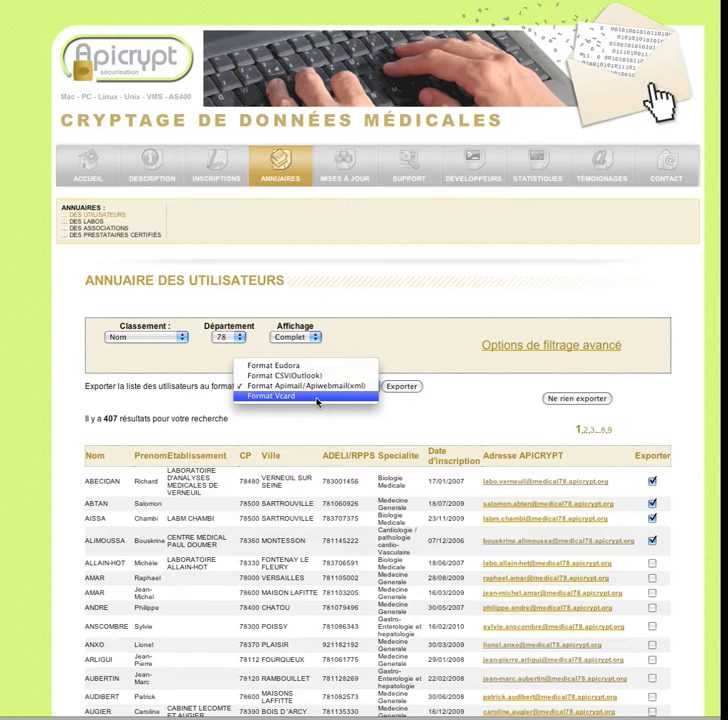
pyautogui.click(316, 397)
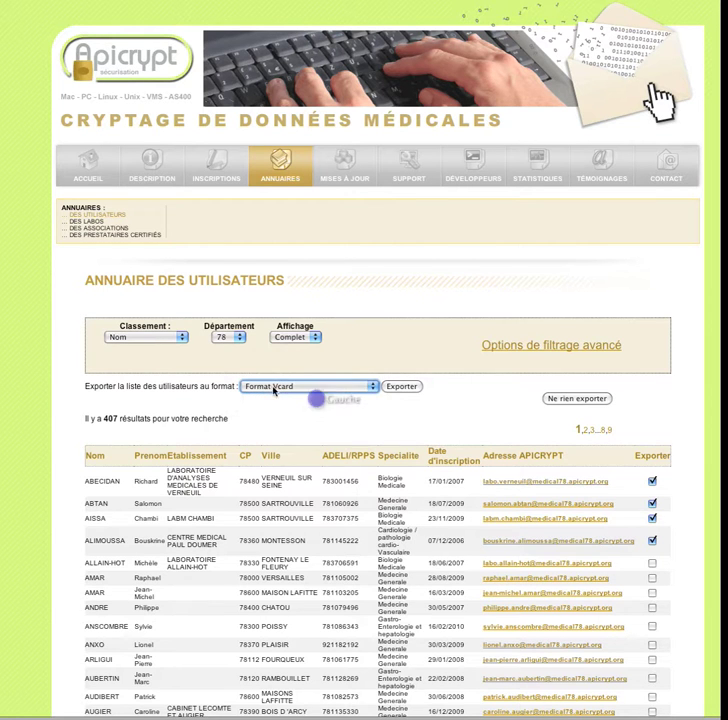
# - Show the advanced filtering options, keep the Simplifié display and set the number of users per page to Tous
pyautogui.scroll(-5, 466, 373)
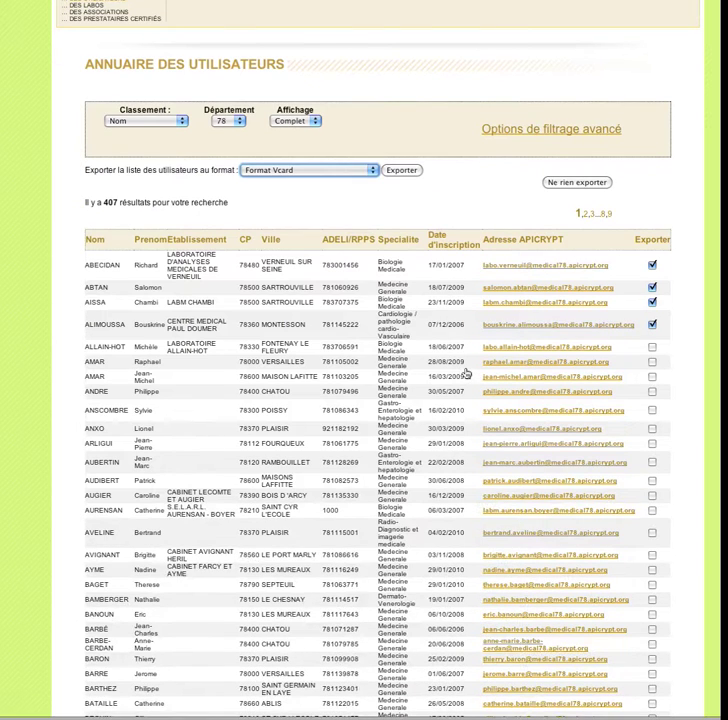
pyautogui.scroll(-10, 577, 240)
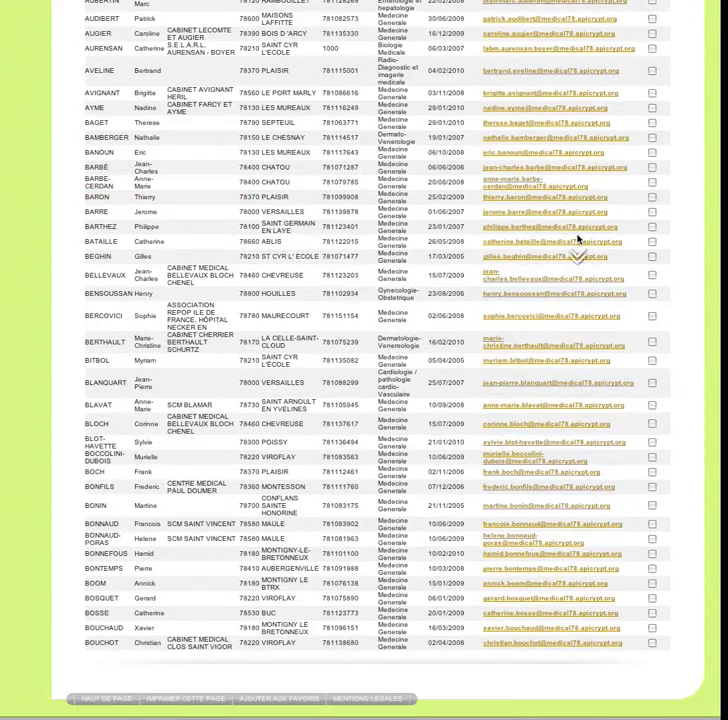
pyautogui.scroll(15, 577, 240)
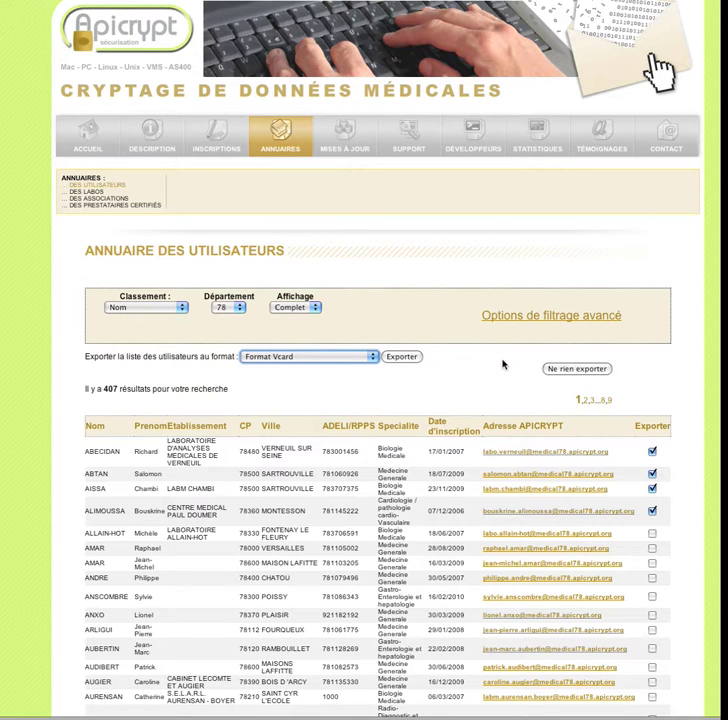
pyautogui.click(541, 318)
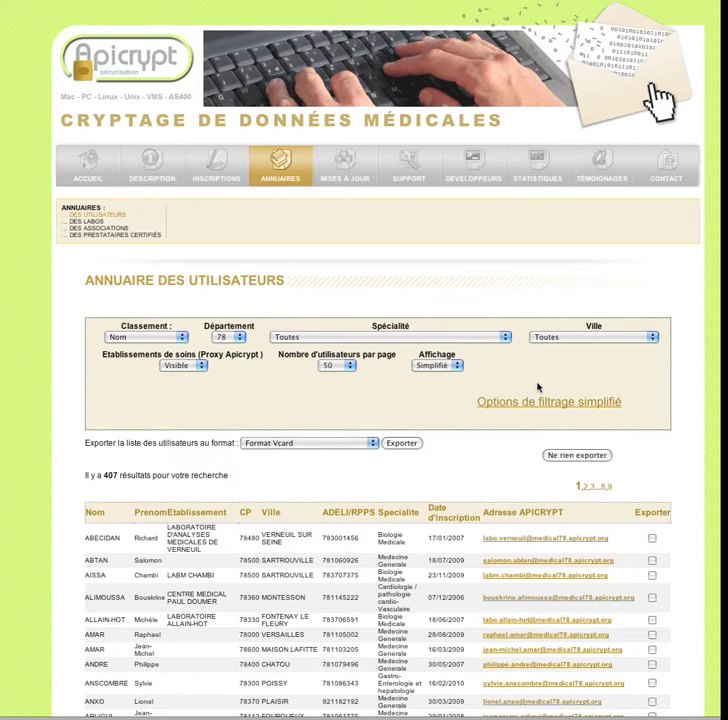
pyautogui.click(436, 365)
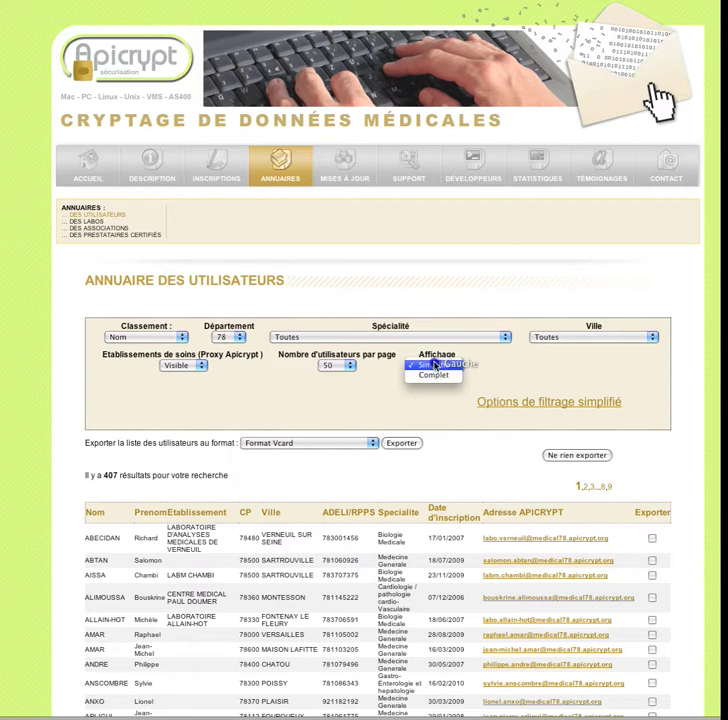
pyautogui.click(436, 365)
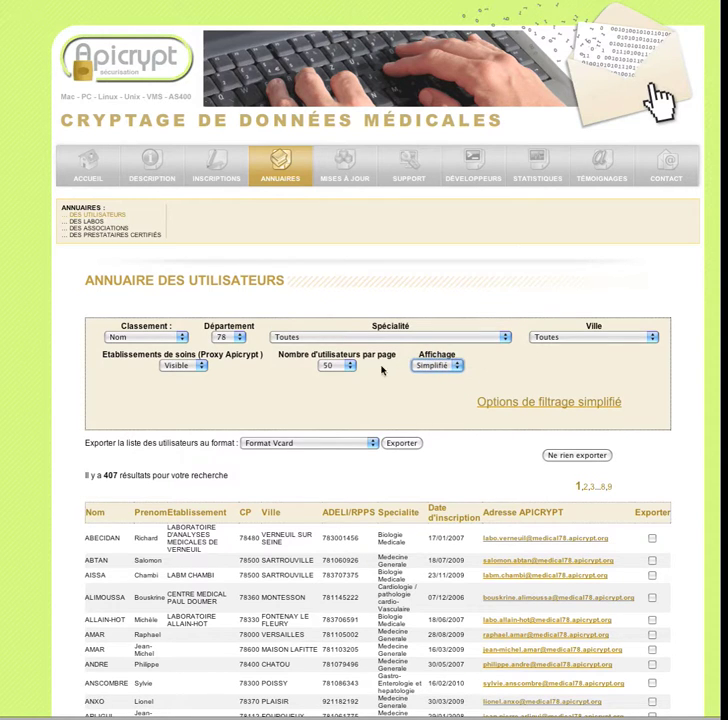
pyautogui.click(340, 365)
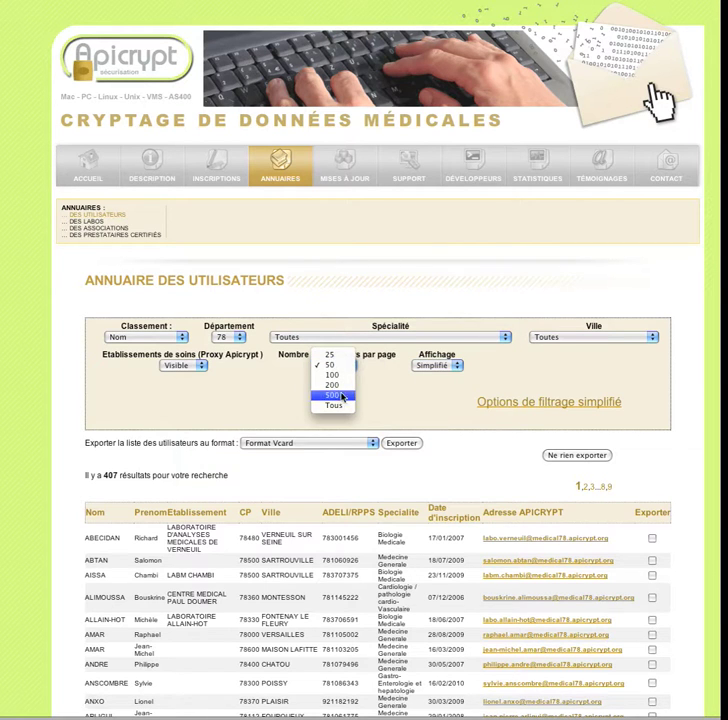
pyautogui.click(334, 405)
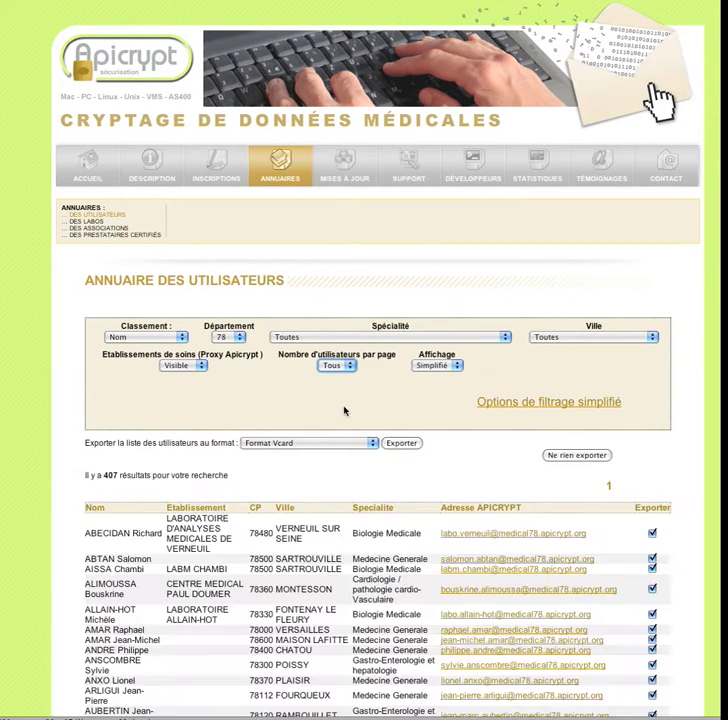
# - Try to export the full user list as Vcard, and set the export format to Format Apimail/Apiwebmail(xml)
pyautogui.scroll(-3, 344, 410)
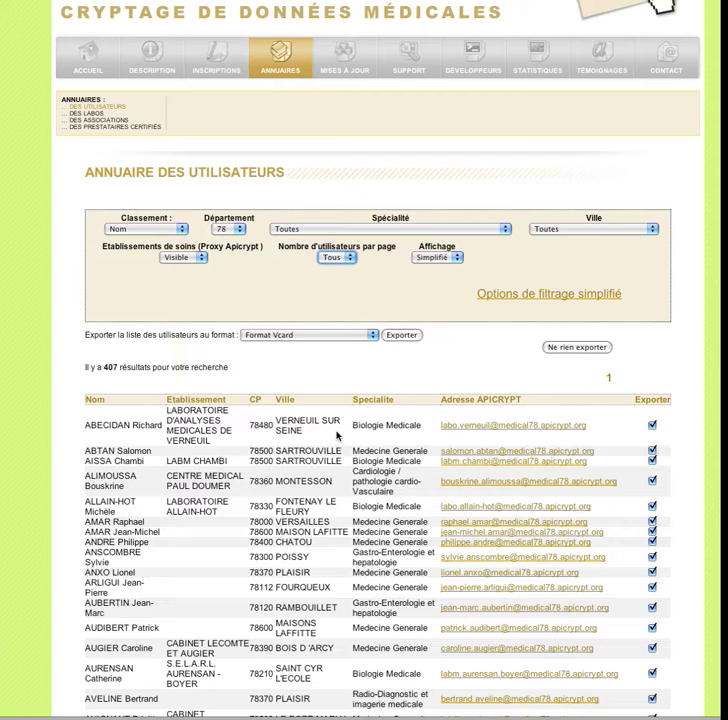
pyautogui.click(397, 336)
pyautogui.click(400, 349)
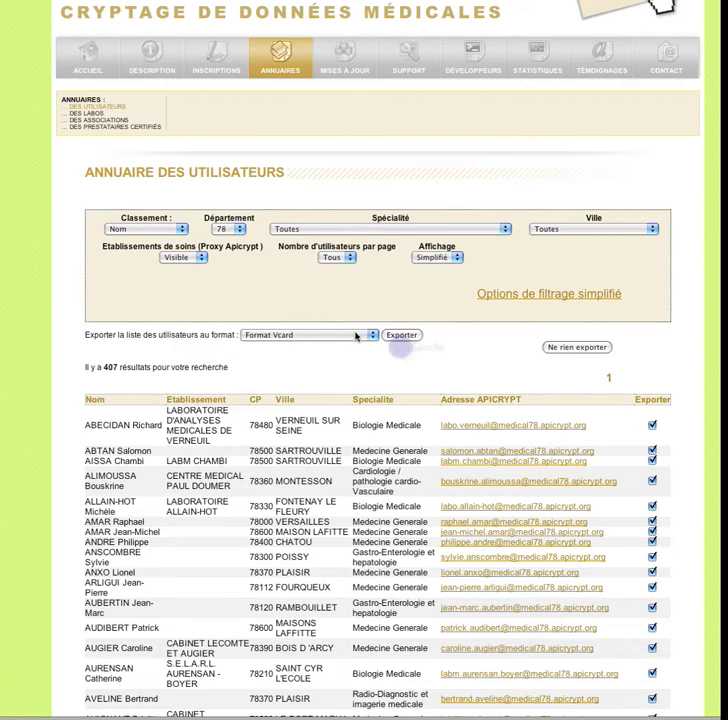
pyautogui.click(355, 337)
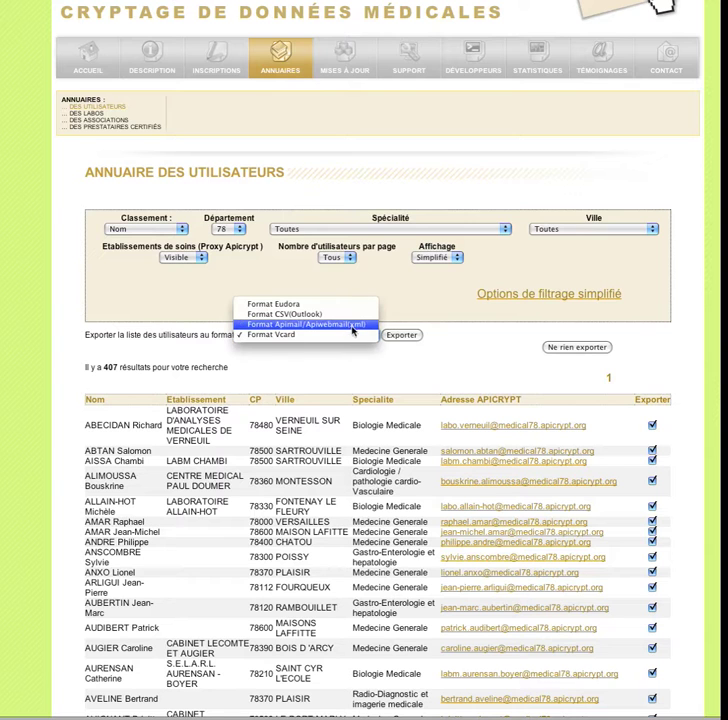
pyautogui.click(350, 325)
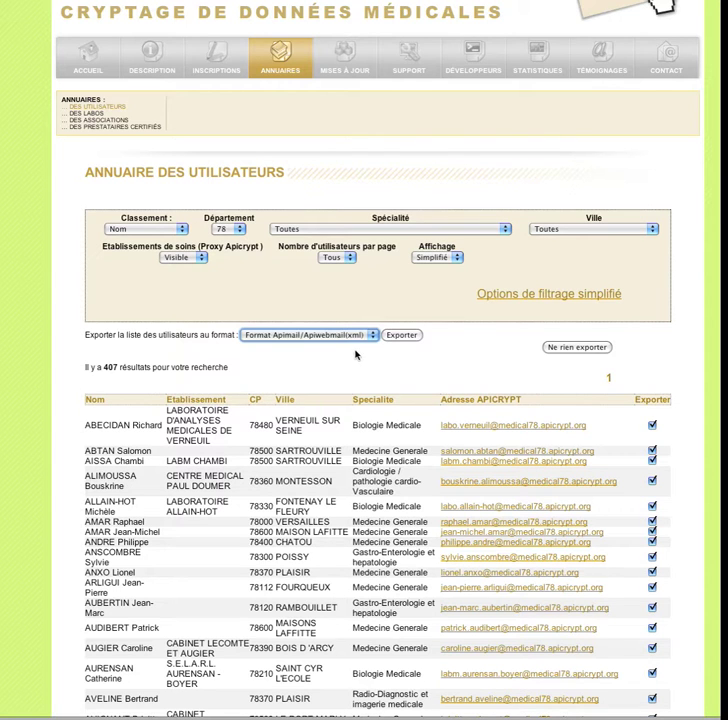
# - Sort the user directory by Date d'inscription and look over the reordered list
pyautogui.click(165, 229)
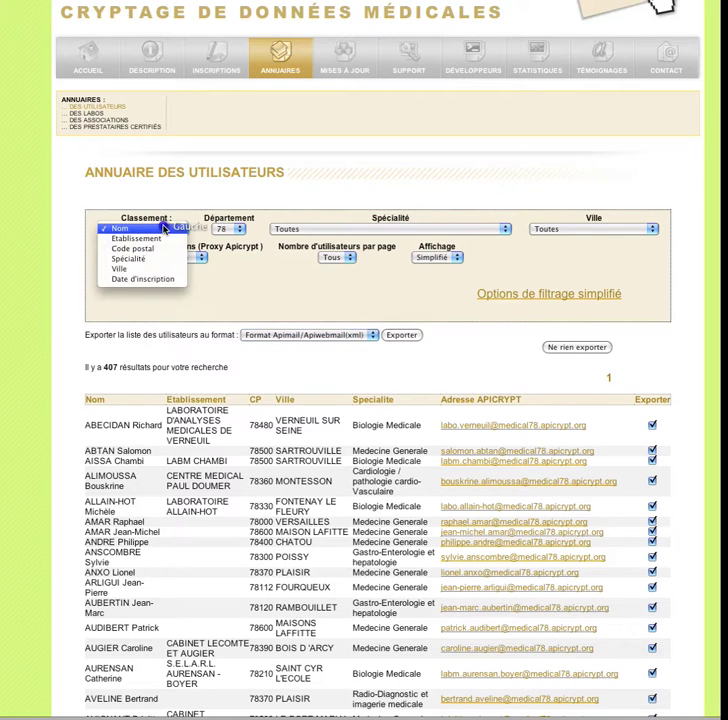
pyautogui.click(154, 277)
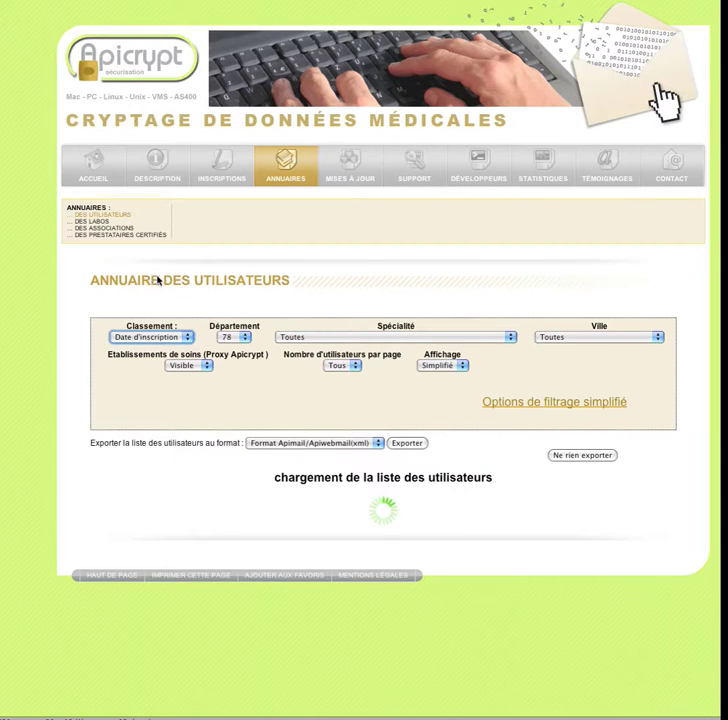
pyautogui.scroll(-5, 538, 410)
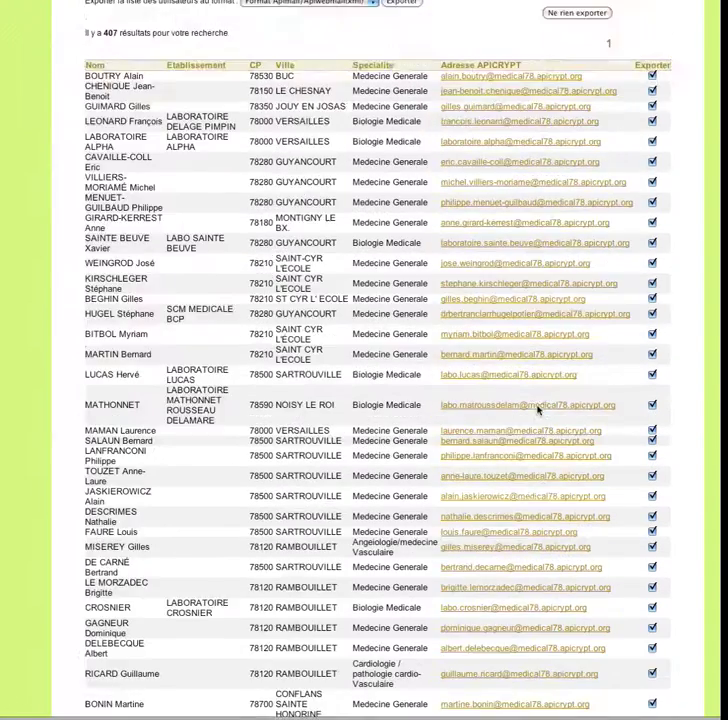
pyautogui.scroll(4, 538, 410)
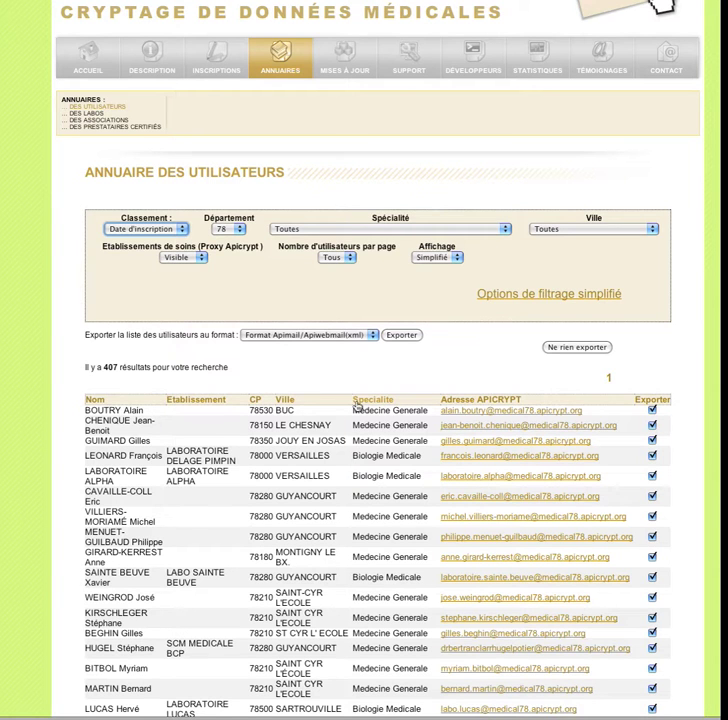
# - Switch the directory display to Complet and look through the registration dates down to the end of the list
pyautogui.click(452, 258)
pyautogui.click(415, 268)
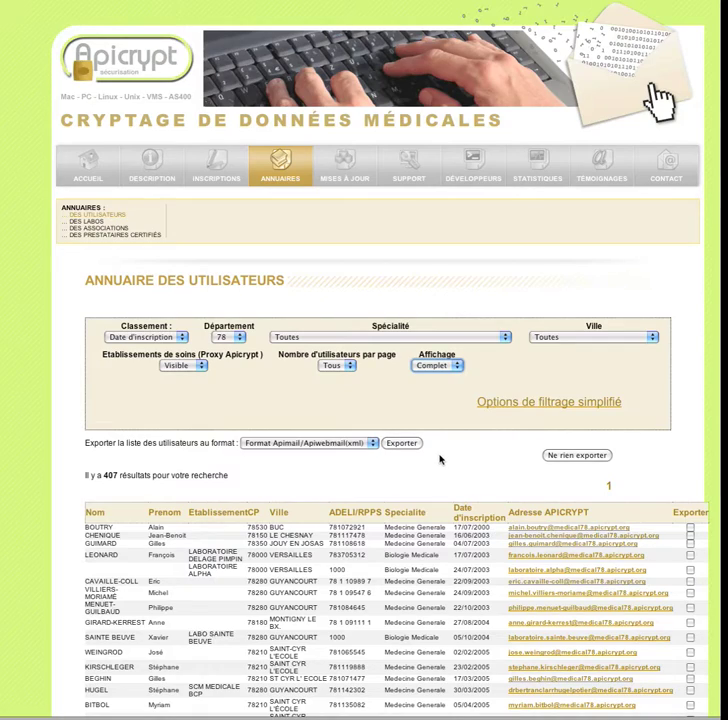
pyautogui.scroll(-20, 440, 459)
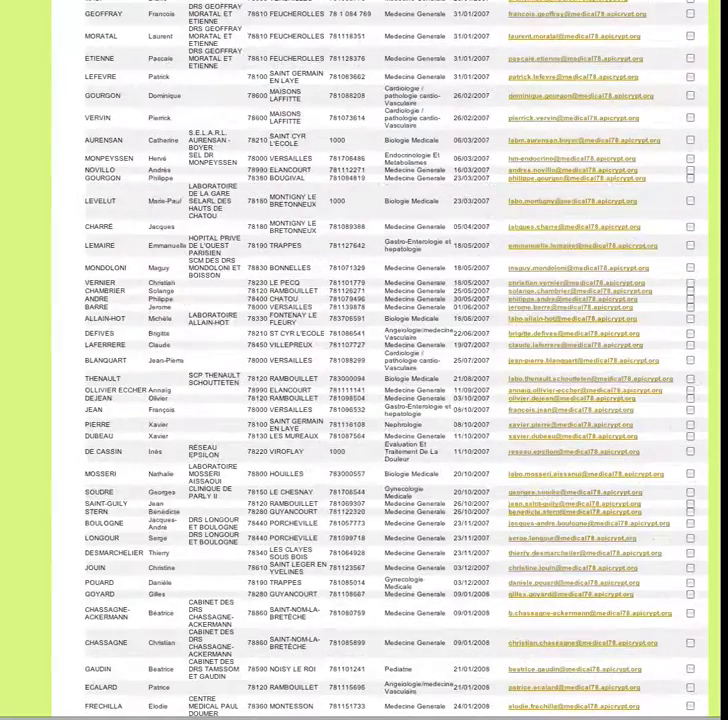
pyautogui.scroll(-20, 380, 360)
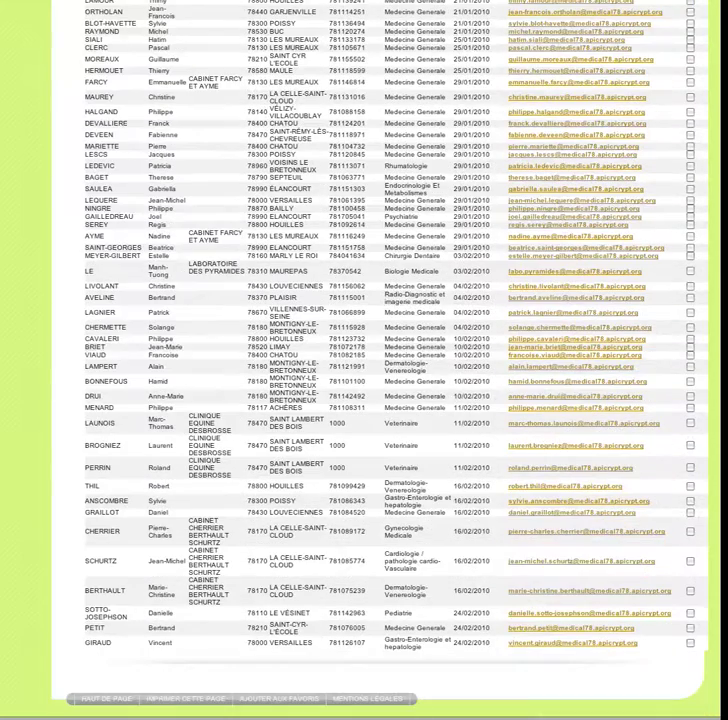